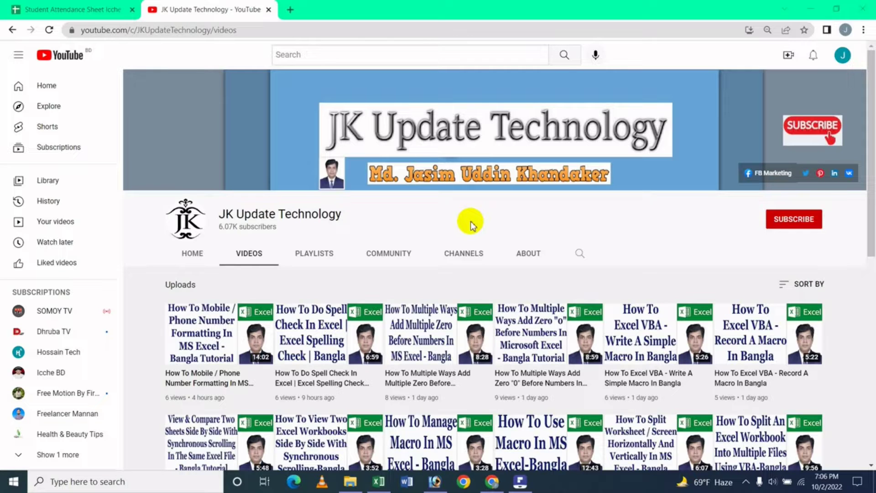
# Step: In the blank Book1 sheet, type 'very good' into cell D4, then select E4
pyautogui.click(378, 482)
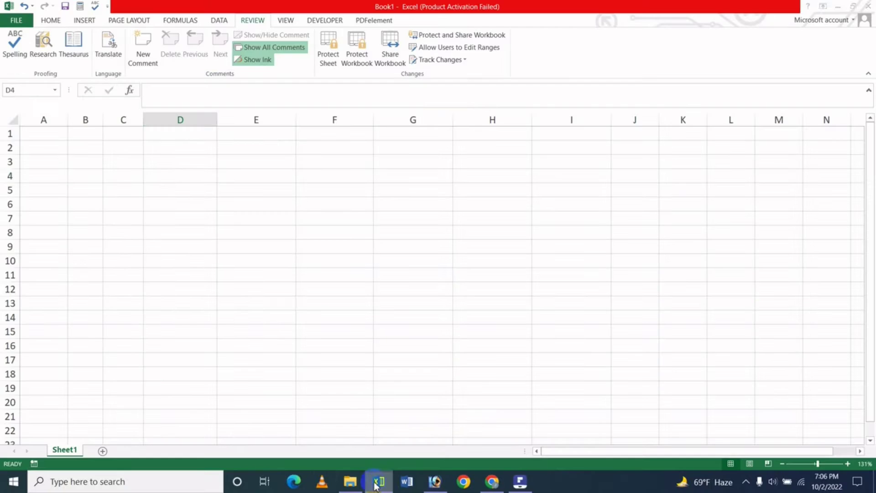
pyautogui.click(185, 206)
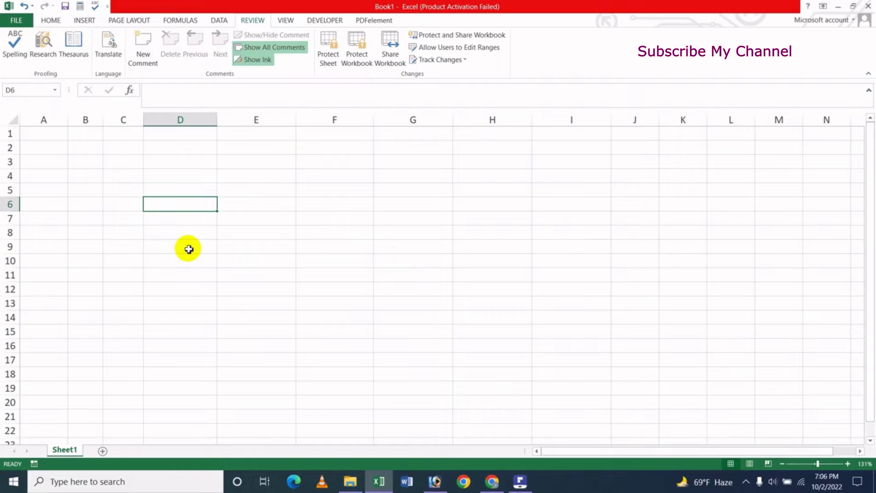
pyautogui.click(164, 186)
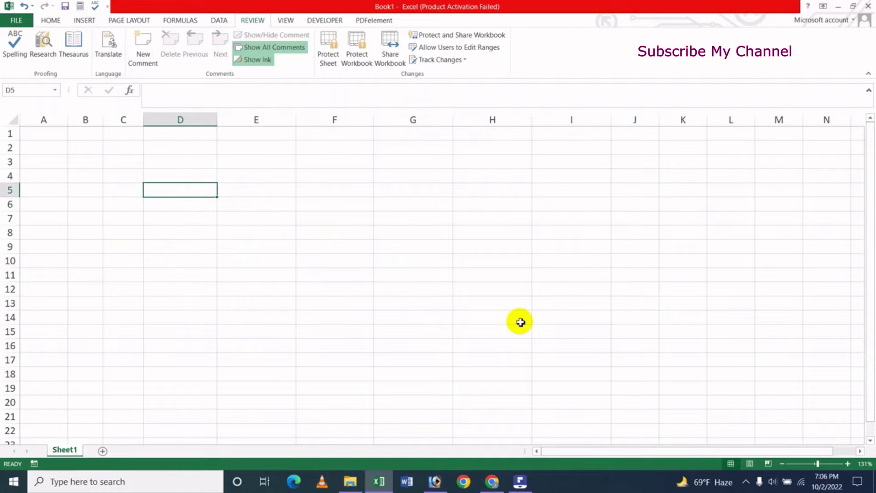
pyautogui.press('Up')
pyautogui.write('v')
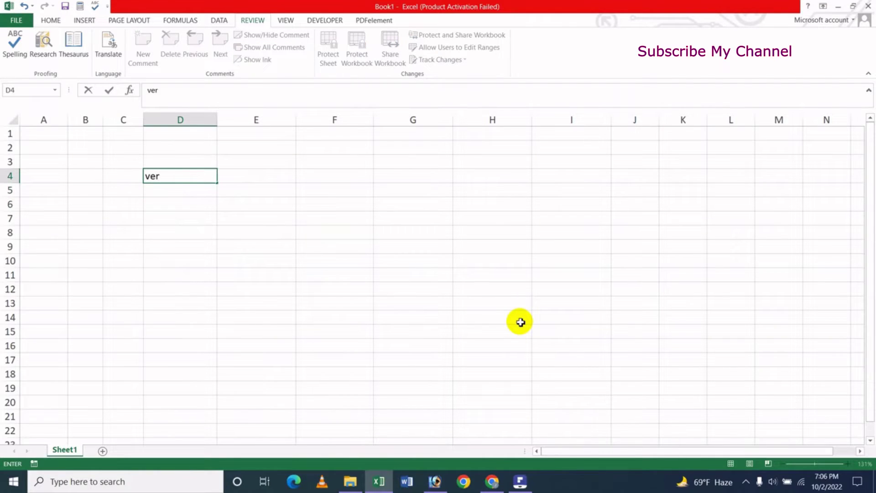
pyautogui.press('Tab')
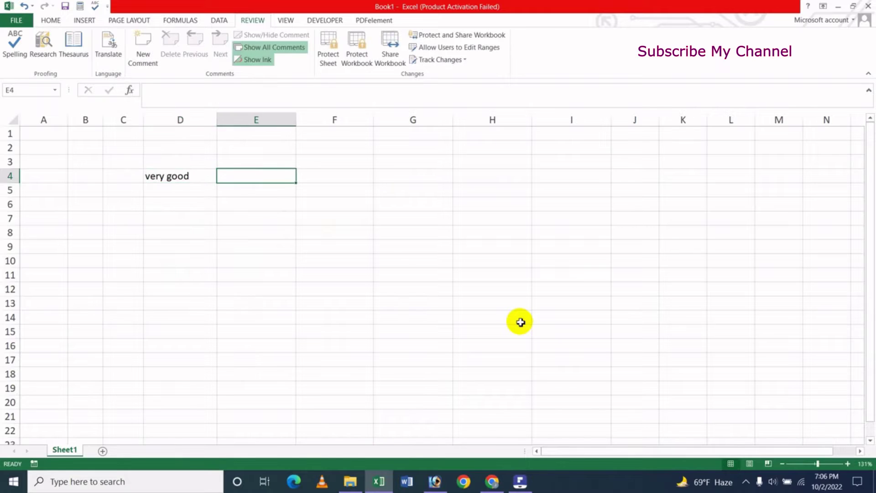
pyautogui.click(178, 178)
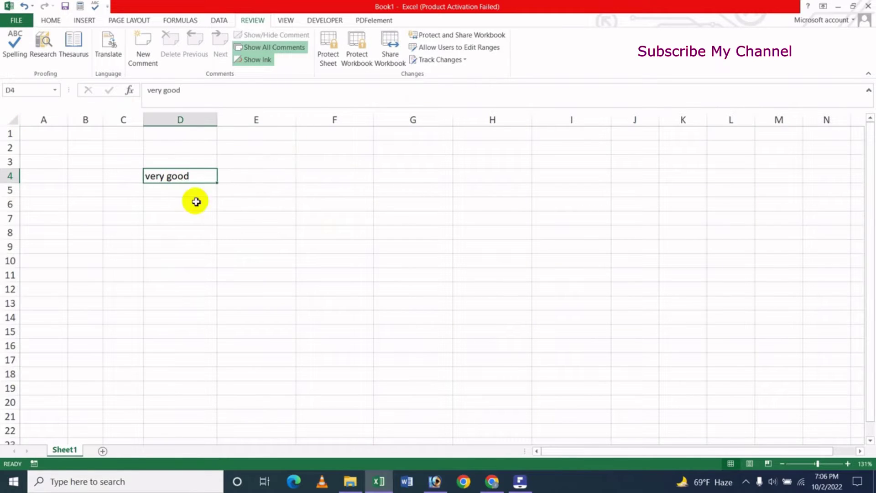
pyautogui.click(255, 176)
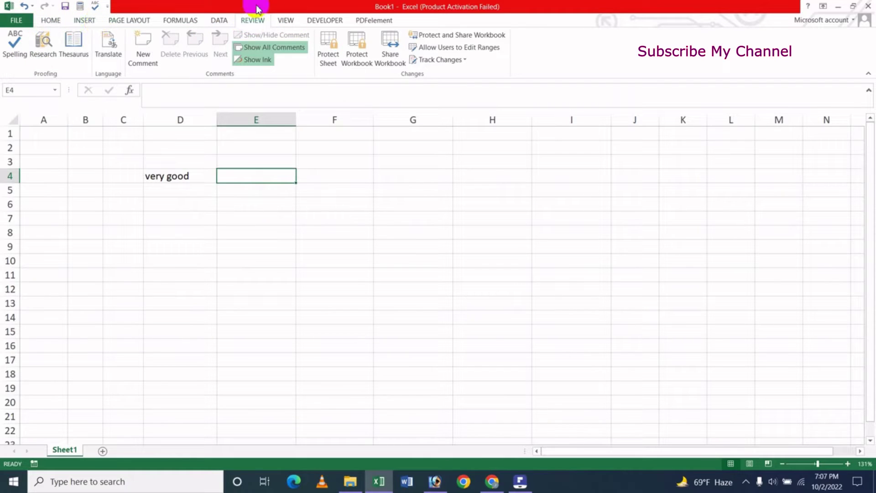
# Step: Translate 'very good' with Review > Research, which defaults to Urdu (Pakistan), and list target languages
pyautogui.click(253, 21)
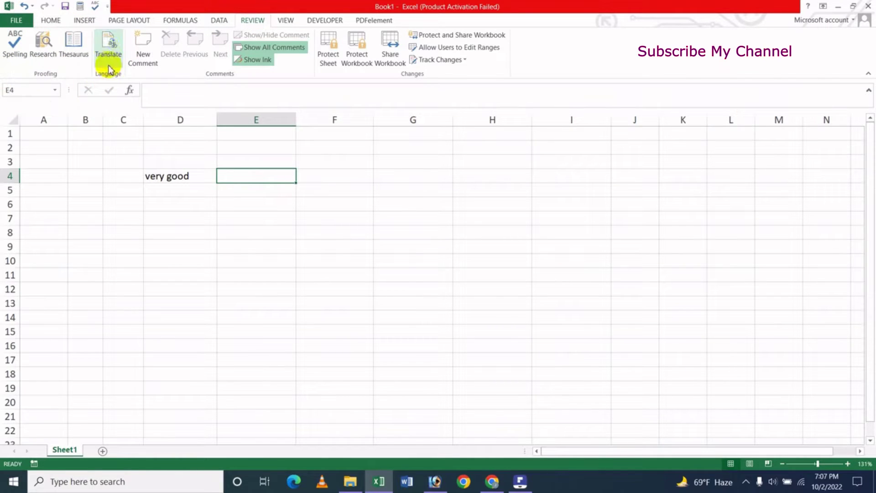
pyautogui.click(108, 50)
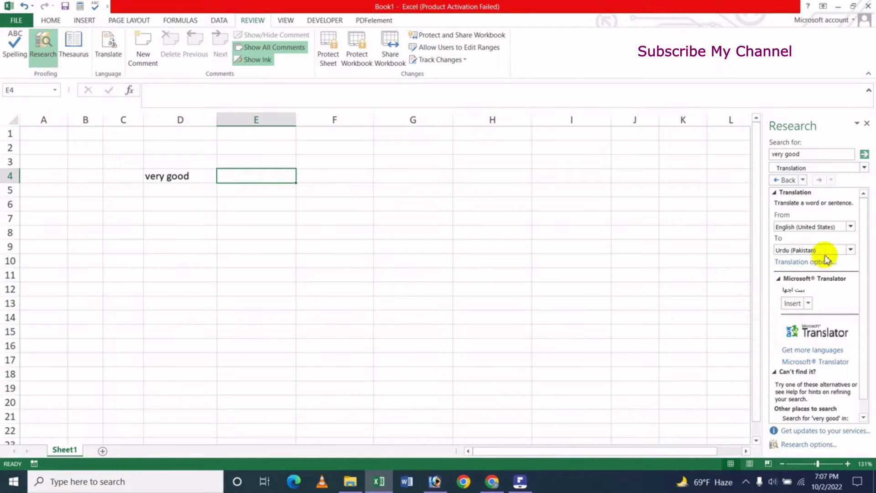
pyautogui.click(851, 250)
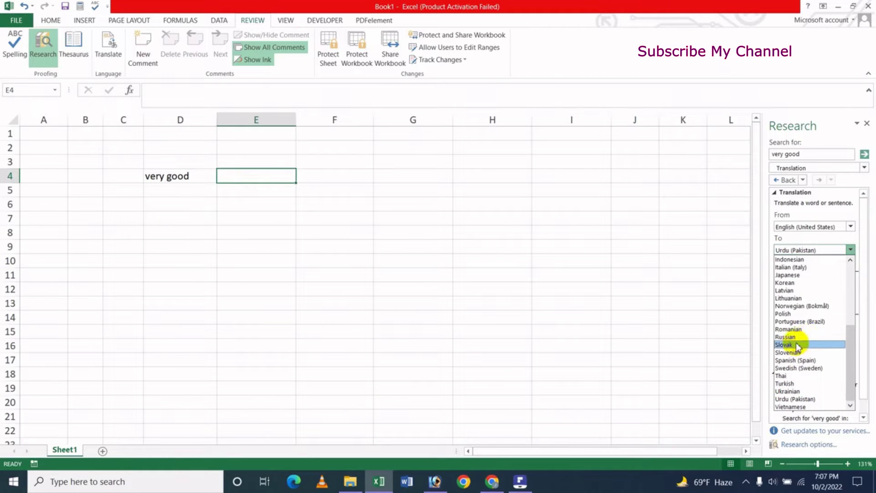
# Step: Switch the target language to Russian and insert 'Очень хорошо' into E4
pyautogui.click(809, 338)
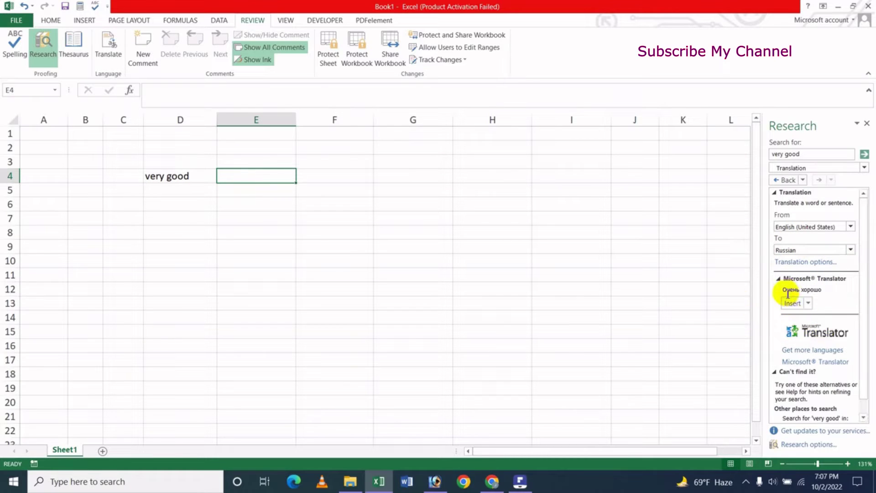
pyautogui.moveTo(783, 290); pyautogui.dragTo(824, 291)
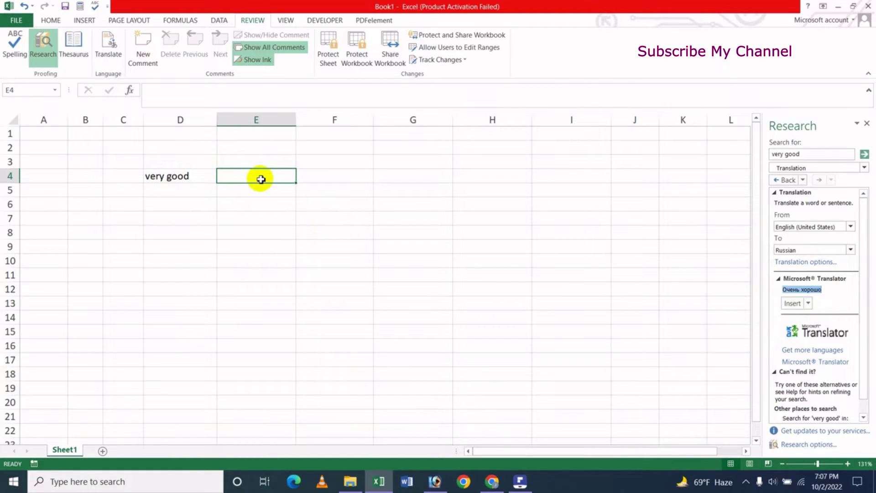
pyautogui.click(795, 303)
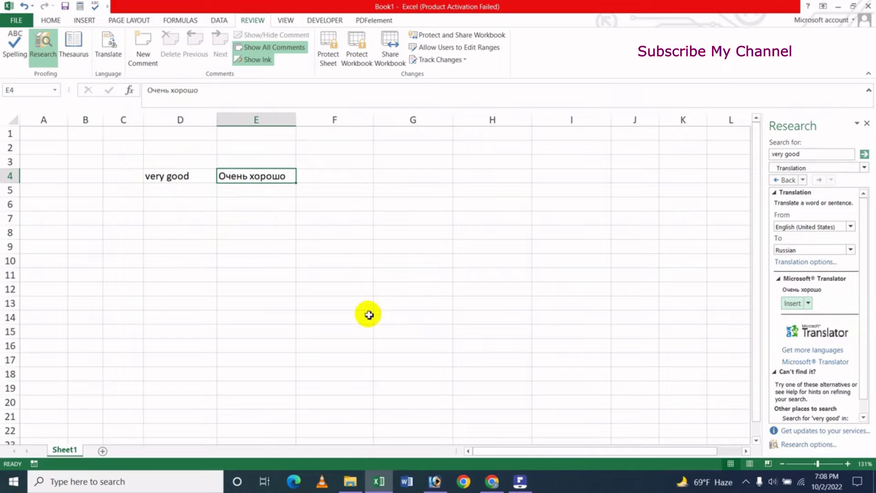
# Step: Copy the Russian translation 'Очень хорошо' and paste it into E16
pyautogui.click(809, 304)
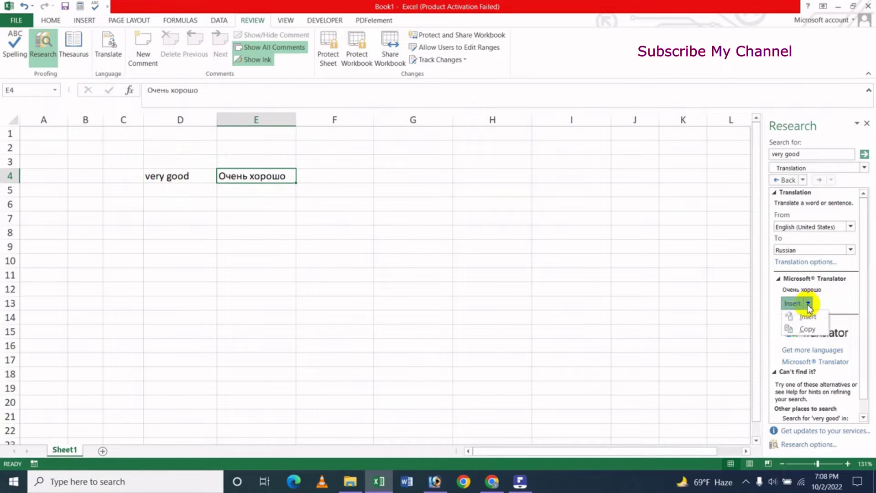
pyautogui.click(804, 330)
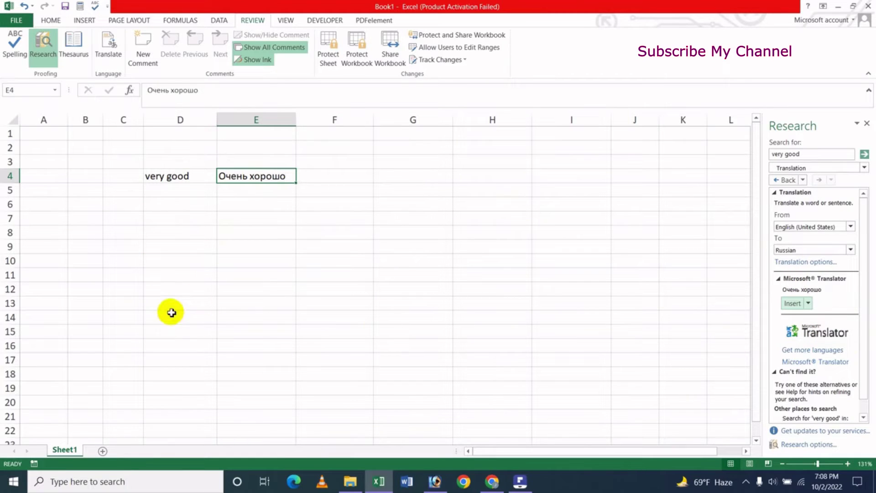
pyautogui.click(234, 343)
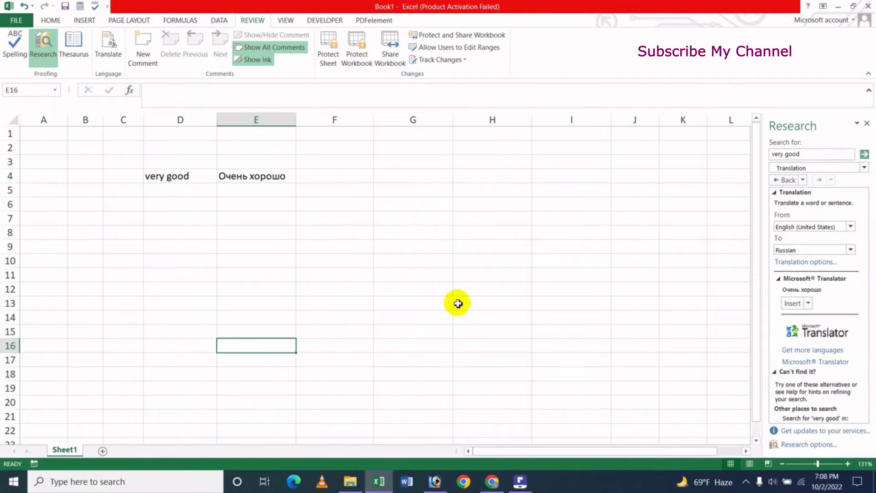
pyautogui.click(326, 287)
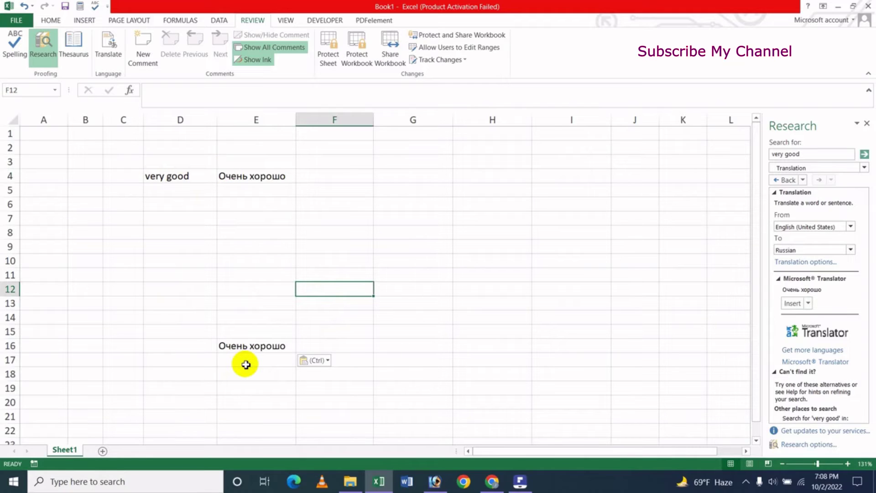
pyautogui.click(180, 176)
# Step: Translate 'very good' into Romanian and insert 'foarte bine' into F4
pyautogui.click(329, 176)
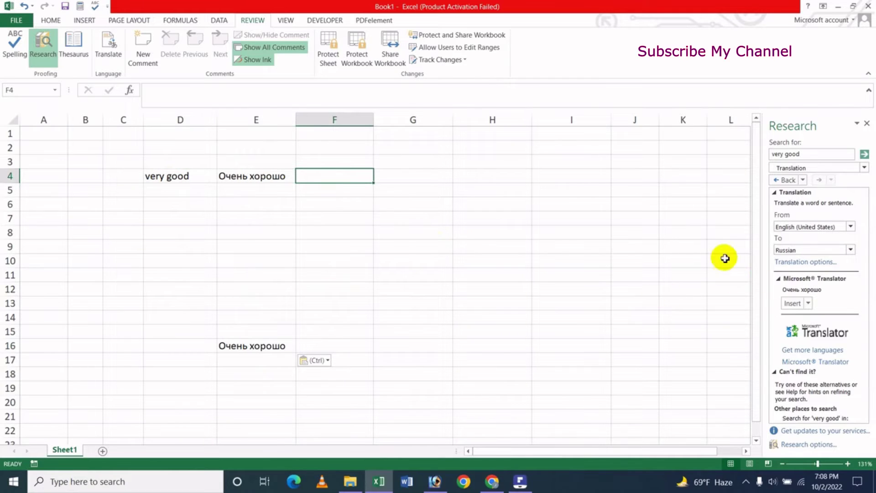
pyautogui.click(852, 252)
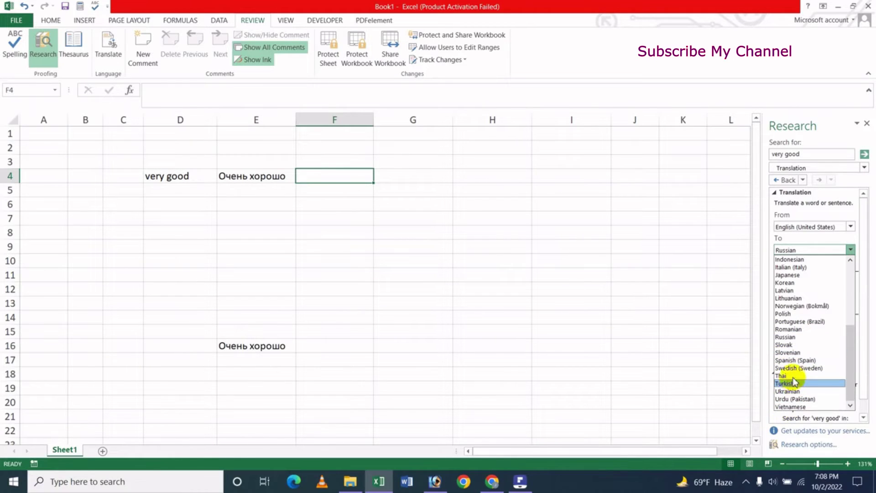
pyautogui.click(804, 329)
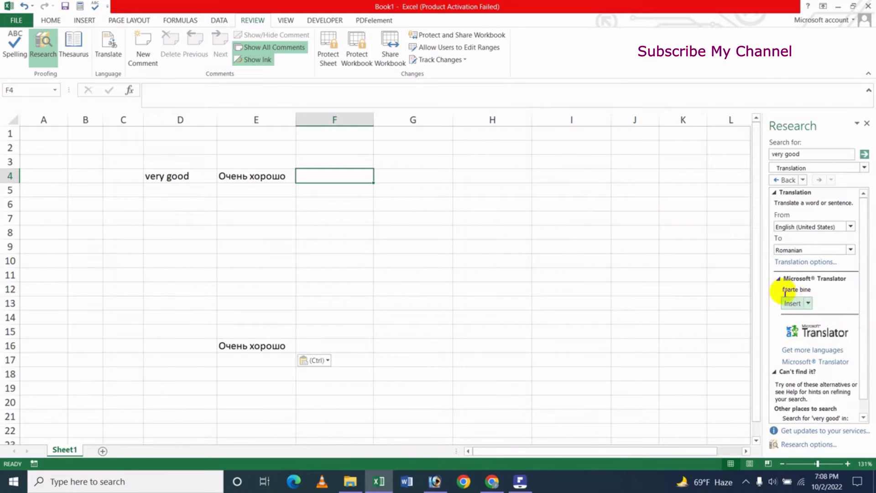
pyautogui.moveTo(790, 292); pyautogui.dragTo(807, 292)
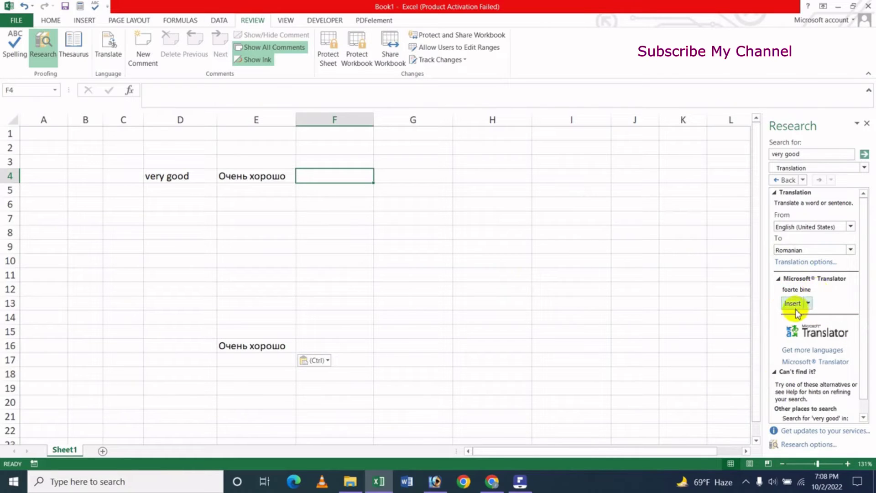
pyautogui.click(793, 304)
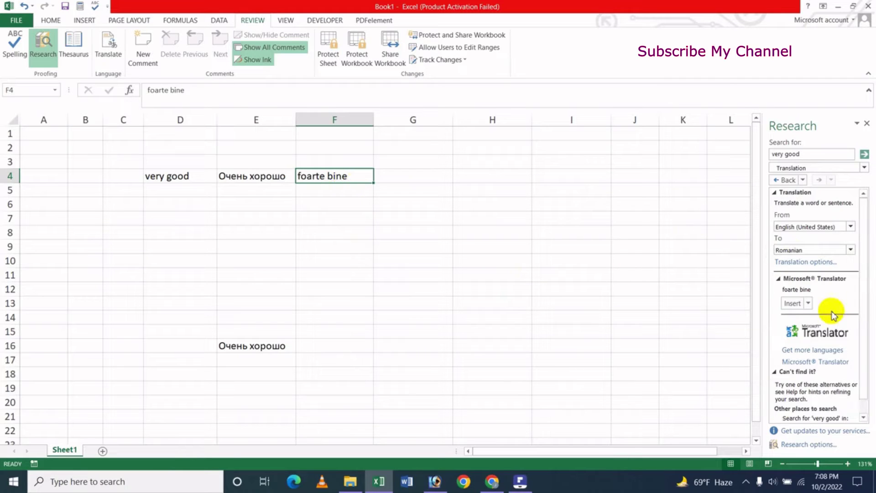
# Step: Copy the Romanian translation 'foarte bine' into F16
pyautogui.click(809, 303)
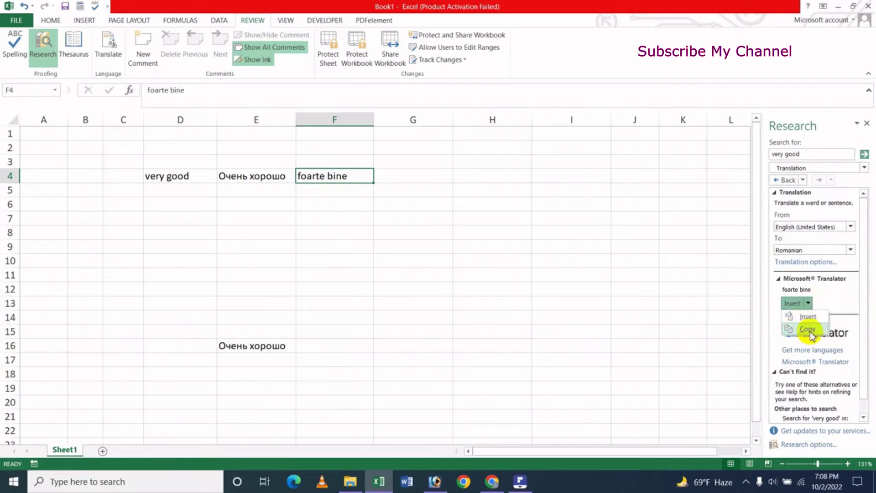
pyautogui.click(808, 329)
pyautogui.click(337, 349)
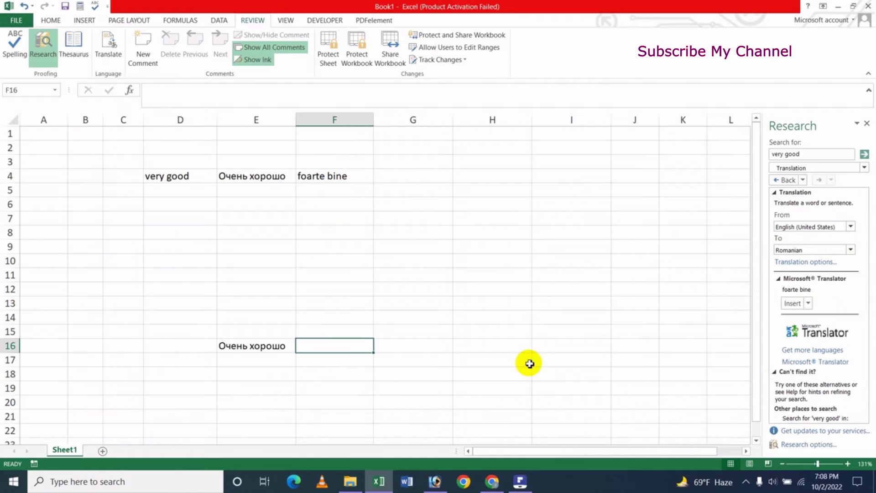
pyautogui.click(530, 333)
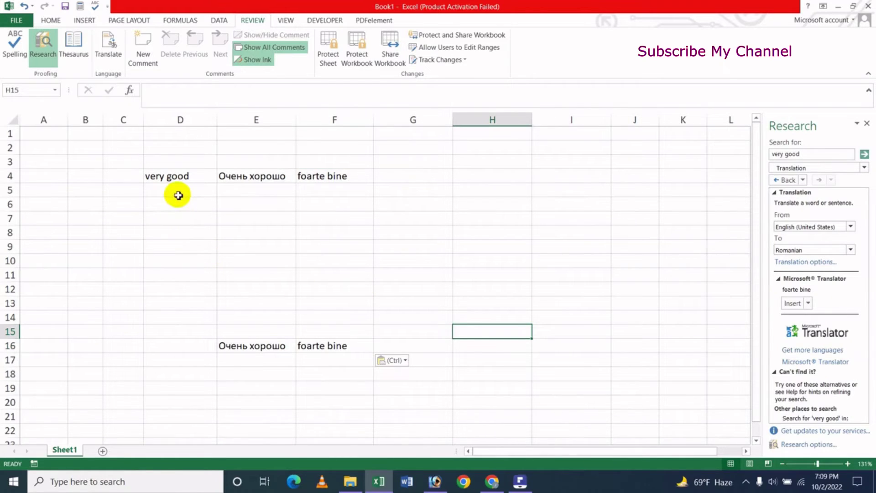
# Step: Enter the new word 'Excellent' in cell D7
pyautogui.click(181, 221)
pyautogui.write('Excellent')
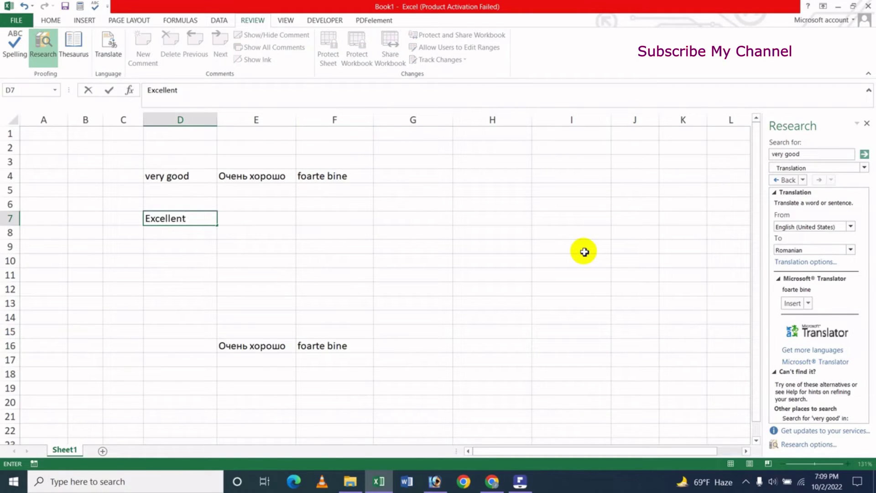
pyautogui.press('Return')
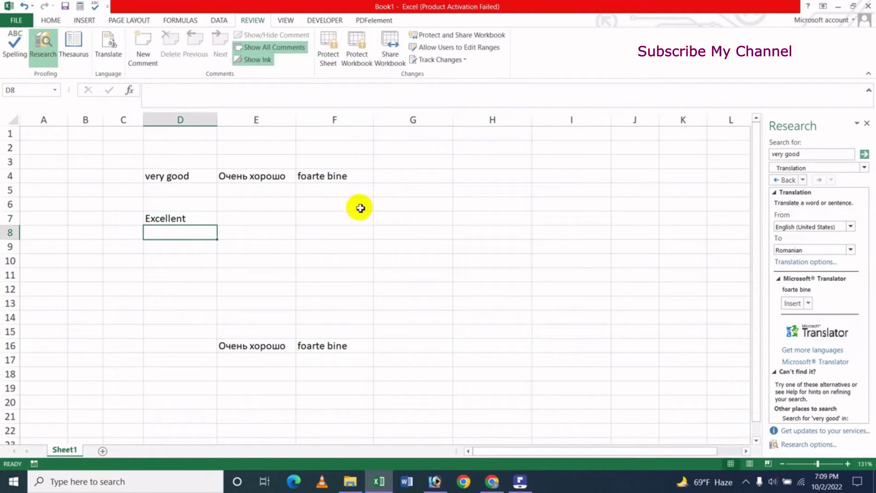
pyautogui.press('Up')
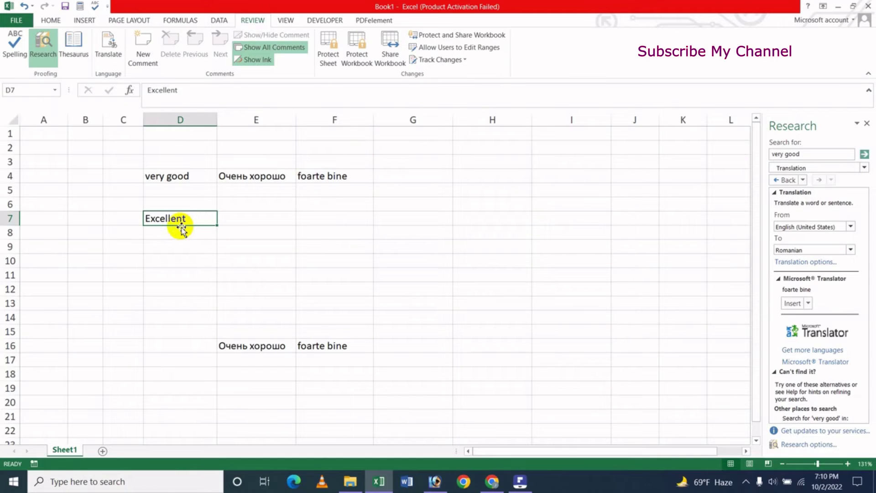
# Step: Reopen the Research pane for 'Excellent', switch to Slovenian, and insert 'Odličen' into E7
pyautogui.click(866, 123)
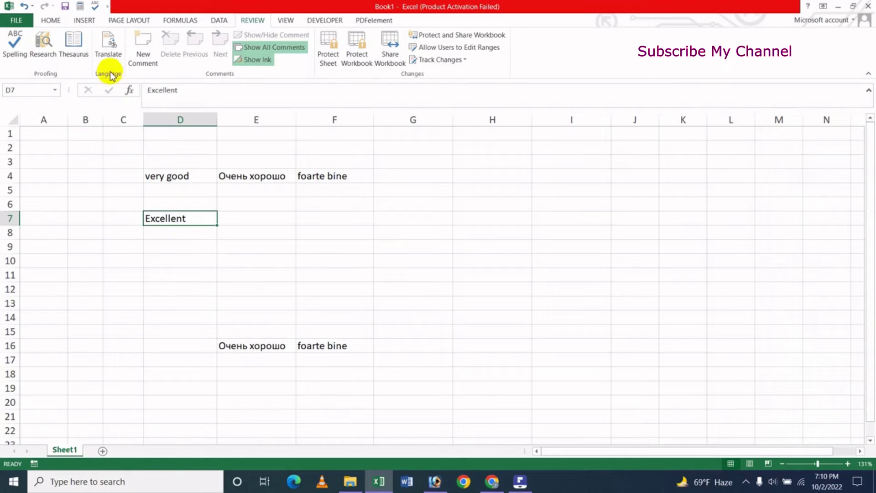
pyautogui.click(108, 56)
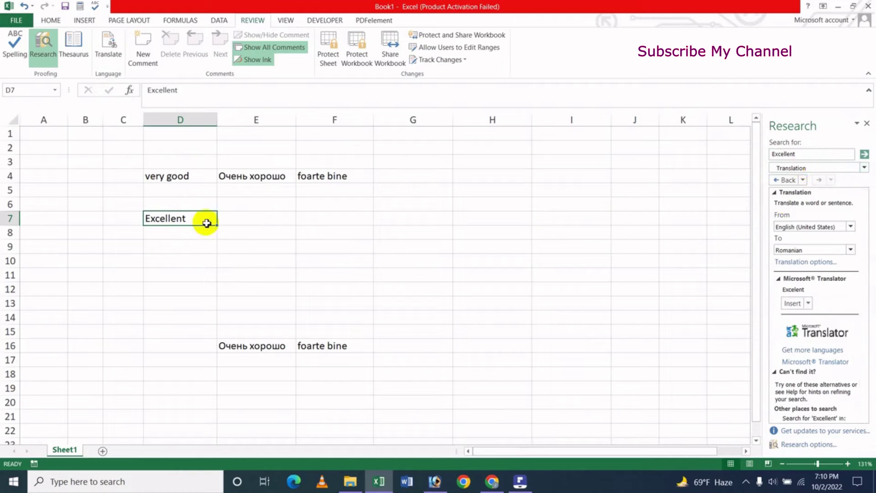
pyautogui.click(267, 223)
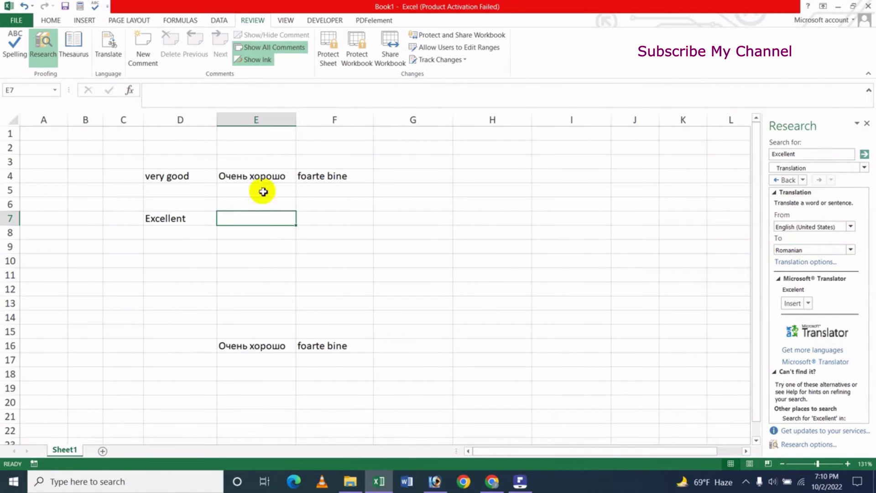
pyautogui.click(851, 252)
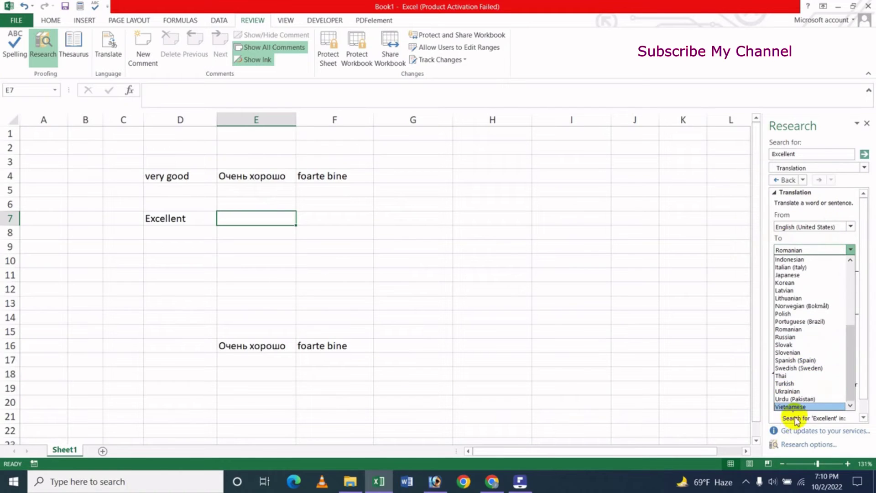
pyautogui.click(788, 352)
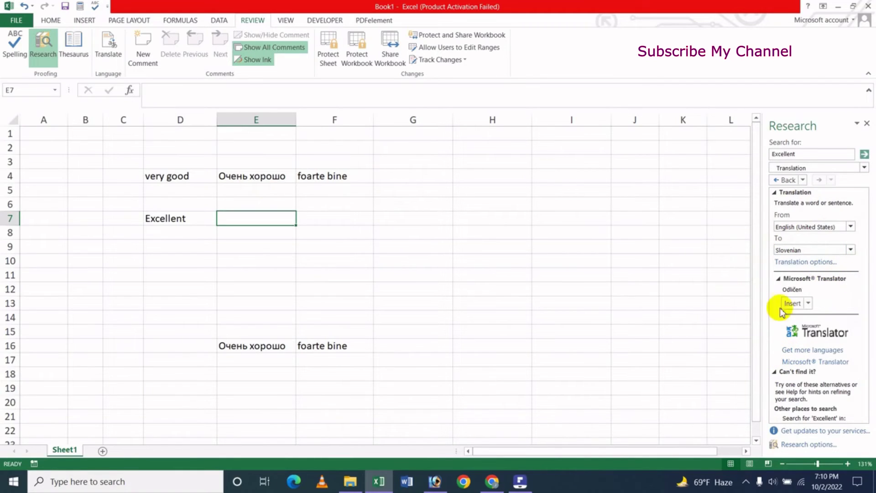
pyautogui.moveTo(787, 289); pyautogui.dragTo(806, 290)
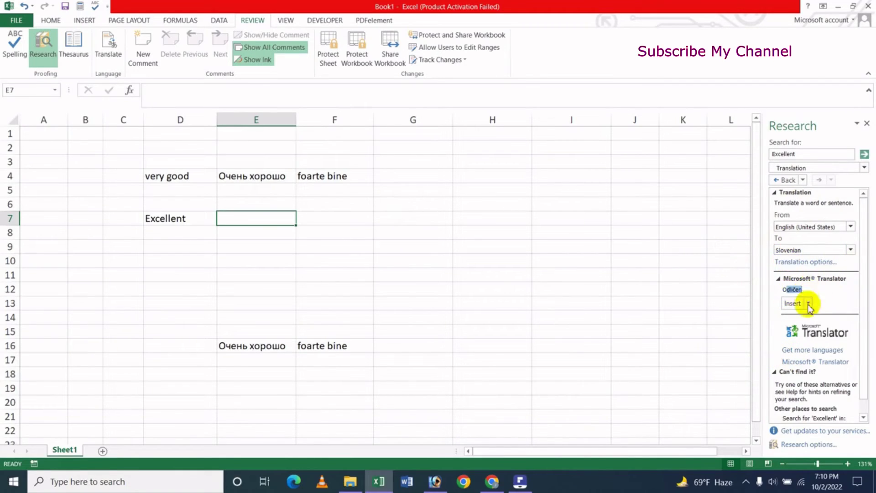
pyautogui.click(796, 307)
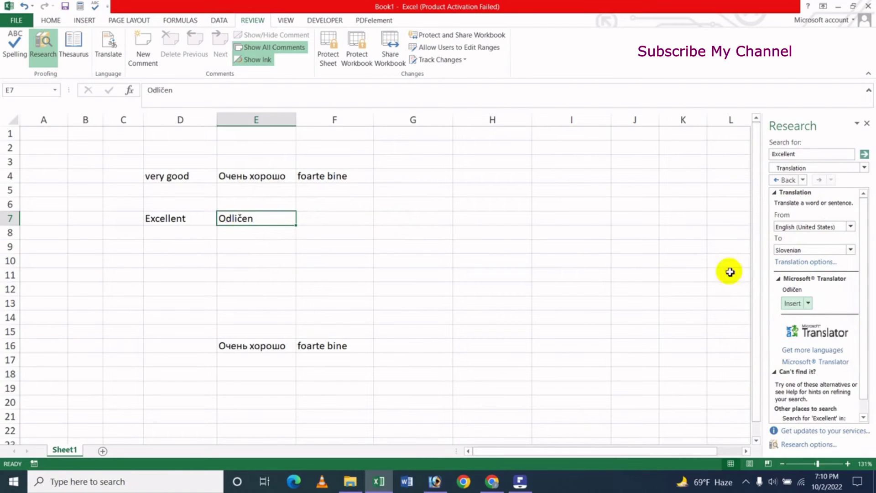
# Step: Copy 'Odličen' and paste it into D16, then select F7
pyautogui.click(808, 303)
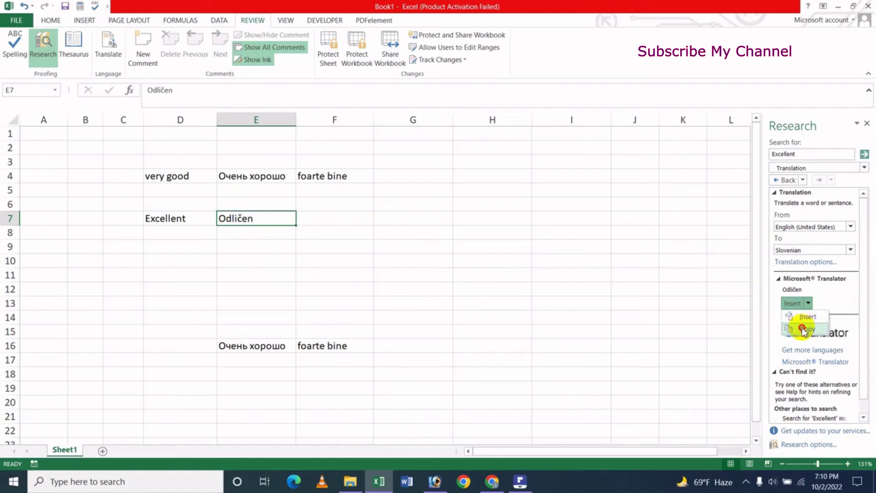
pyautogui.click(804, 329)
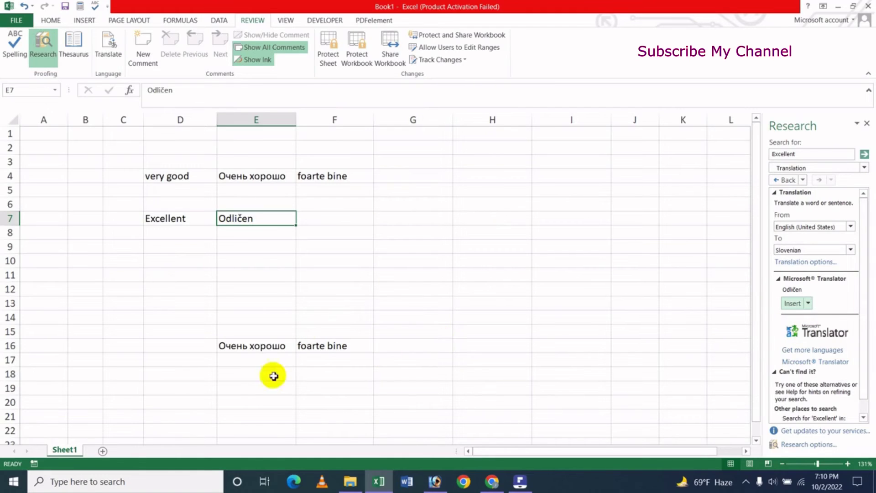
pyautogui.click(162, 346)
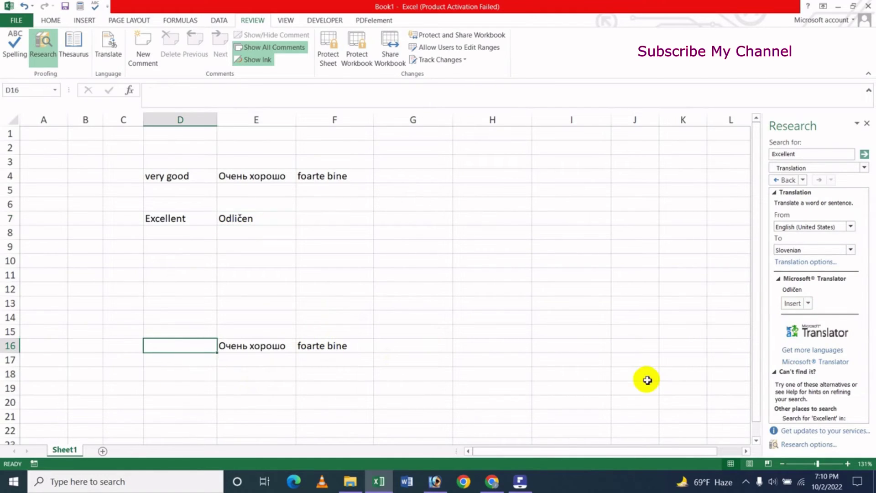
pyautogui.hotkey('ctrl', 'v')
pyautogui.click(462, 303)
pyautogui.click(337, 223)
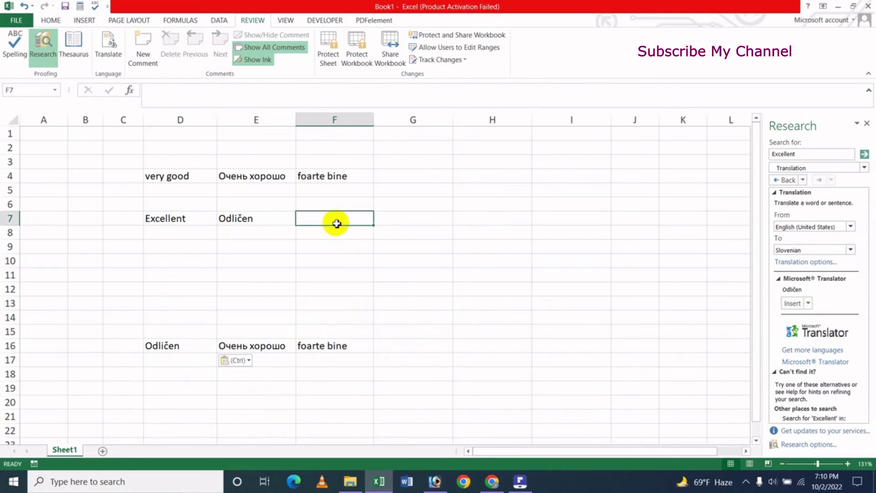
# Step: Try Japanese, then set the target language to Polish and insert 'Doskonałe' into F7
pyautogui.click(851, 250)
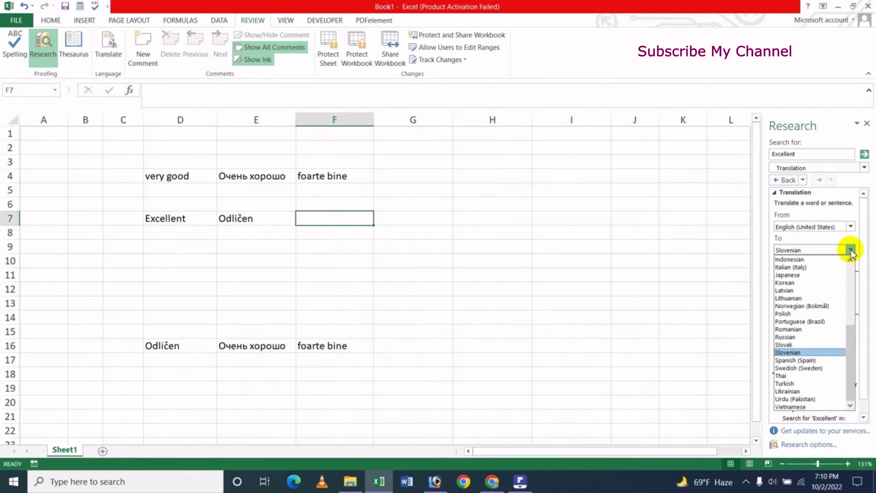
pyautogui.click(799, 275)
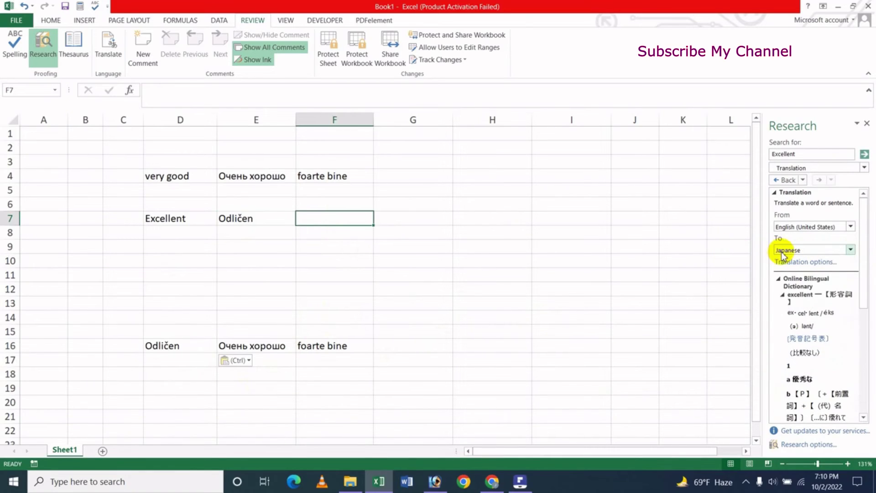
pyautogui.click(869, 331)
pyautogui.moveTo(869, 331)
pyautogui.mouseDown()
pyautogui.moveTo(869, 419)
pyautogui.moveTo(867, 304)
pyautogui.mouseUp()
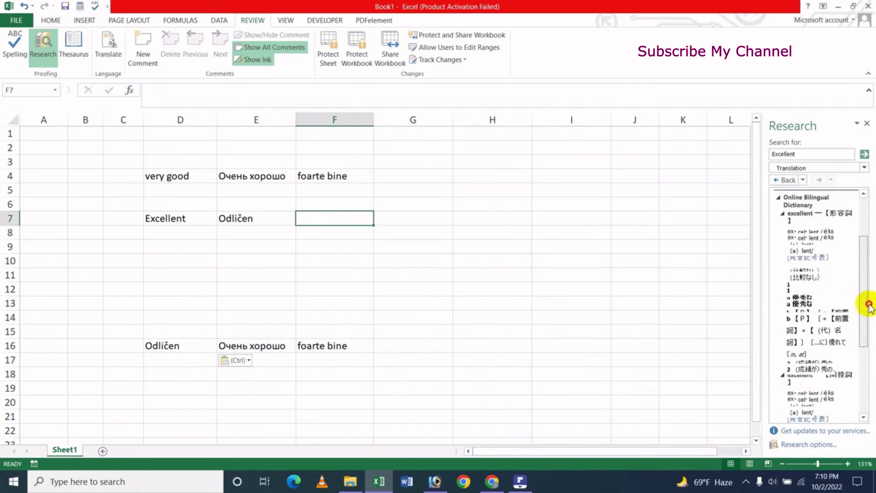
pyautogui.click(850, 249)
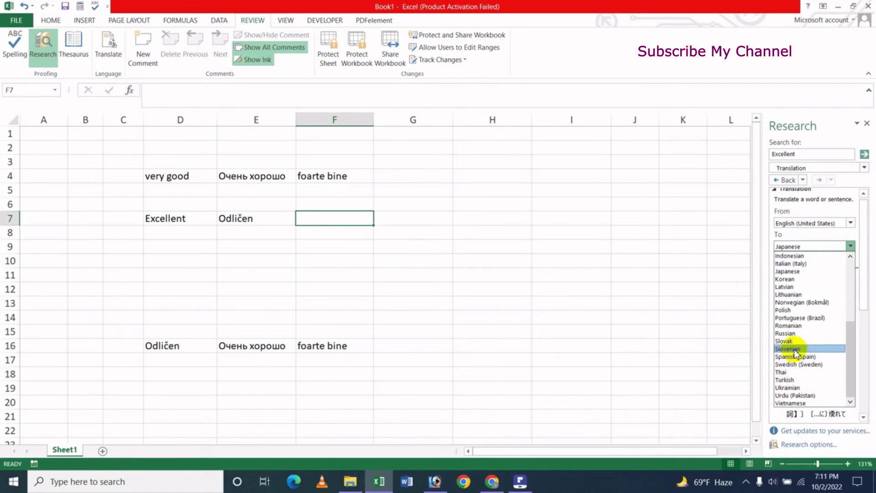
pyautogui.click(783, 310)
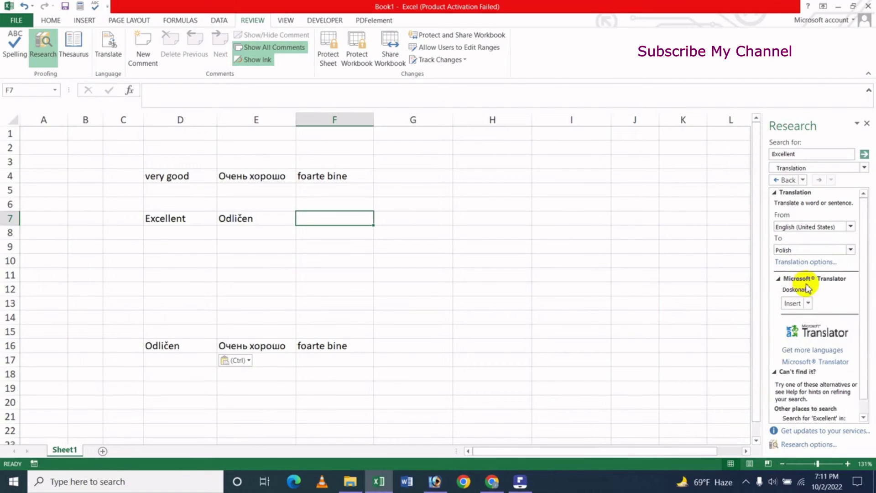
pyautogui.click(795, 307)
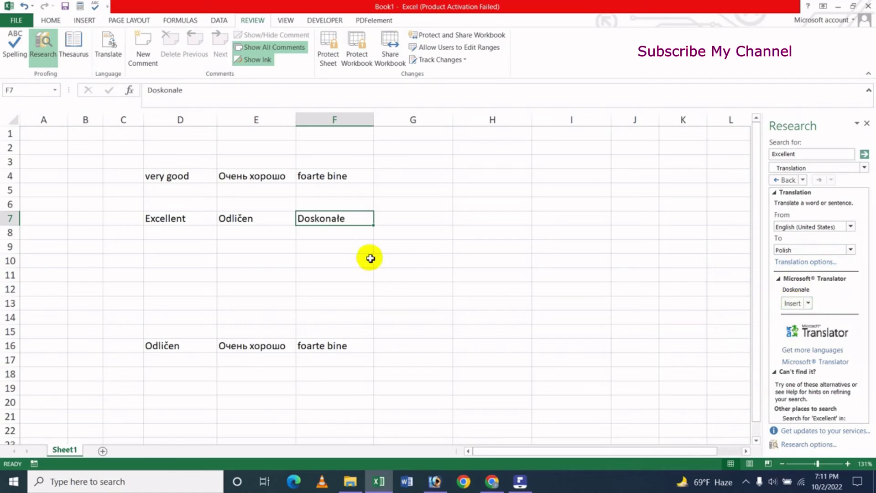
# Step: Copy the Polish translation 'Doskonałe' and paste it into G16
pyautogui.click(808, 304)
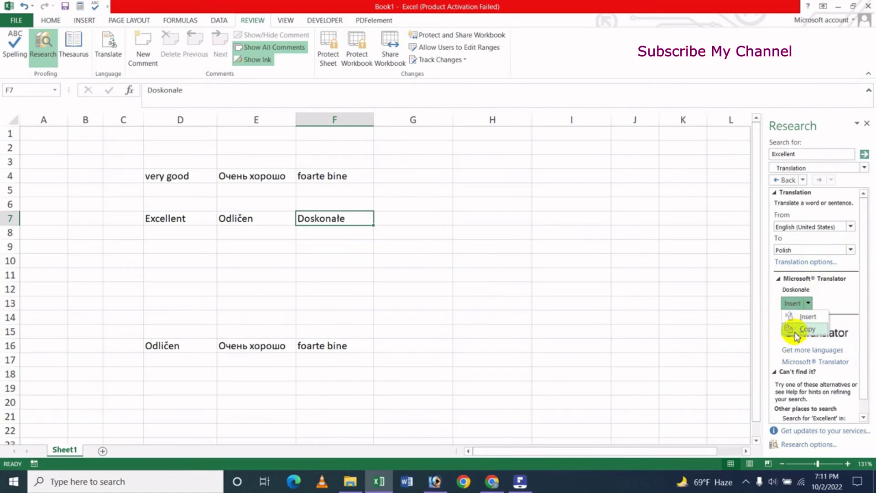
pyautogui.click(794, 327)
pyautogui.click(417, 351)
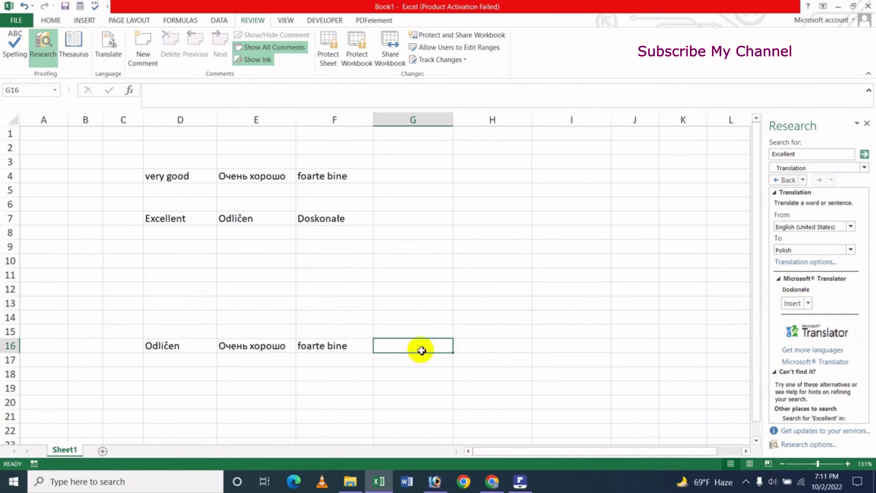
pyautogui.hotkey('ctrl', 'v')
# Step: Leave the target language on Polish and close the Research translation pane
pyautogui.click(549, 285)
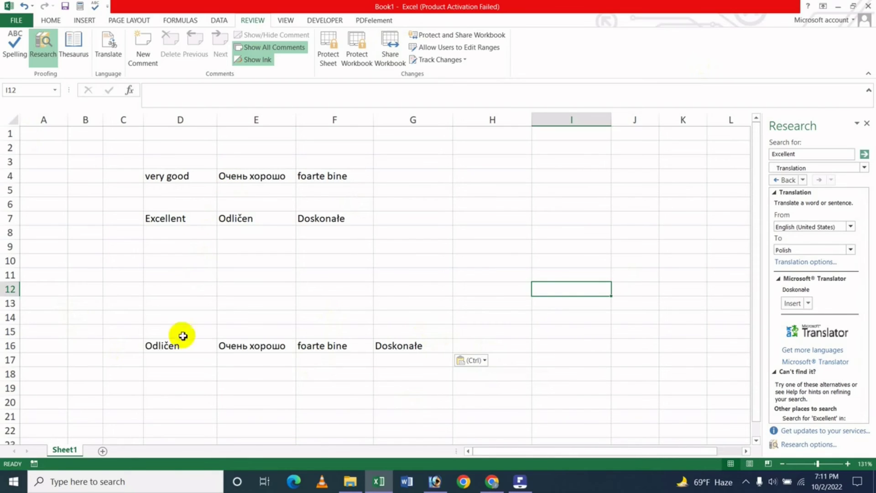
pyautogui.click(157, 178)
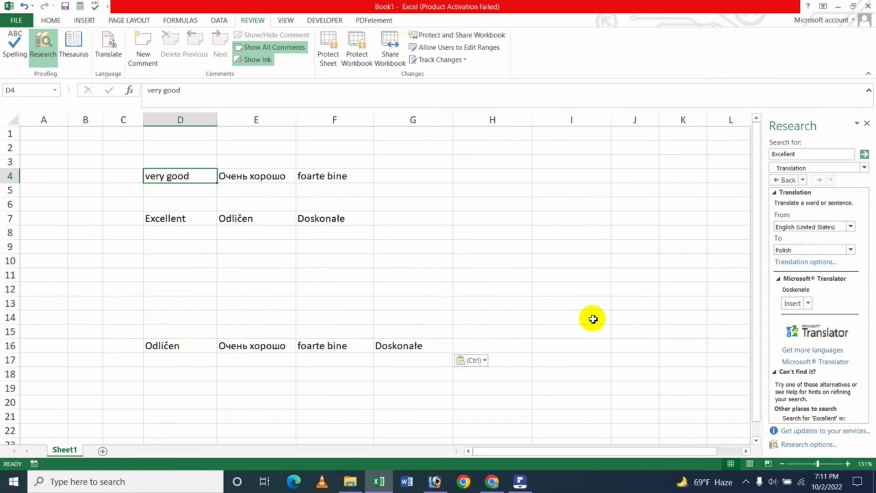
pyautogui.click(851, 250)
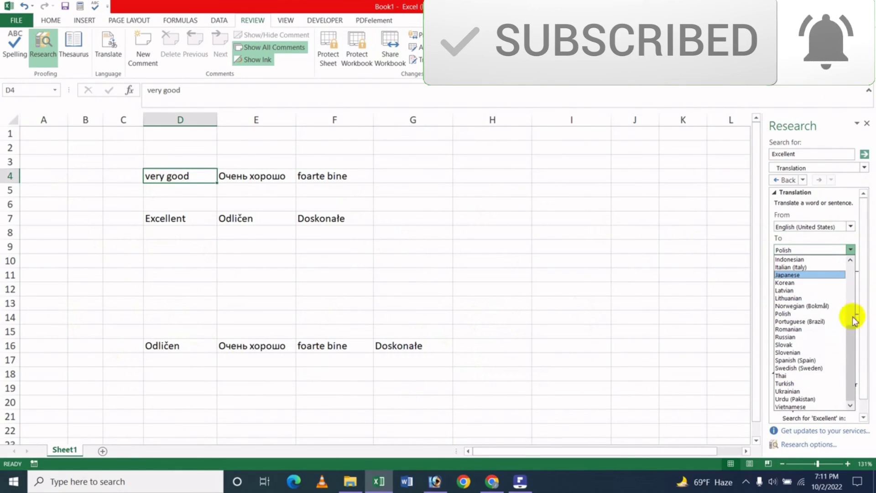
pyautogui.moveTo(855, 342); pyautogui.dragTo(850, 273)
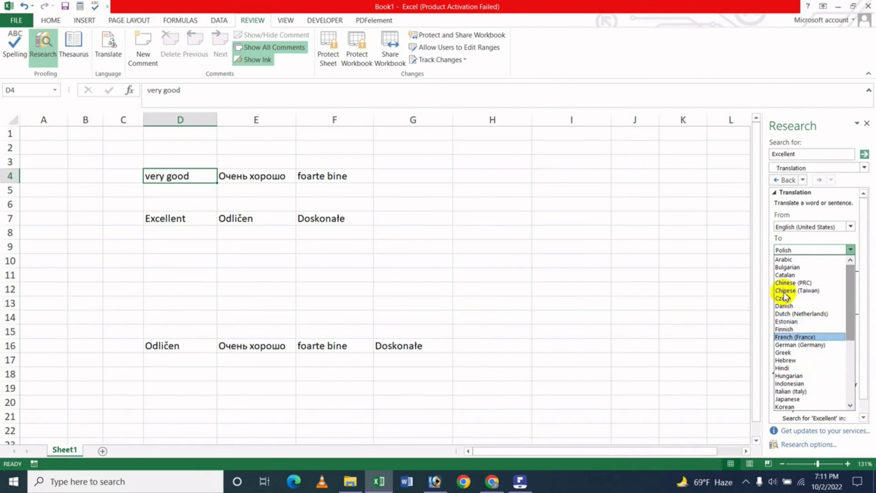
pyautogui.click(416, 291)
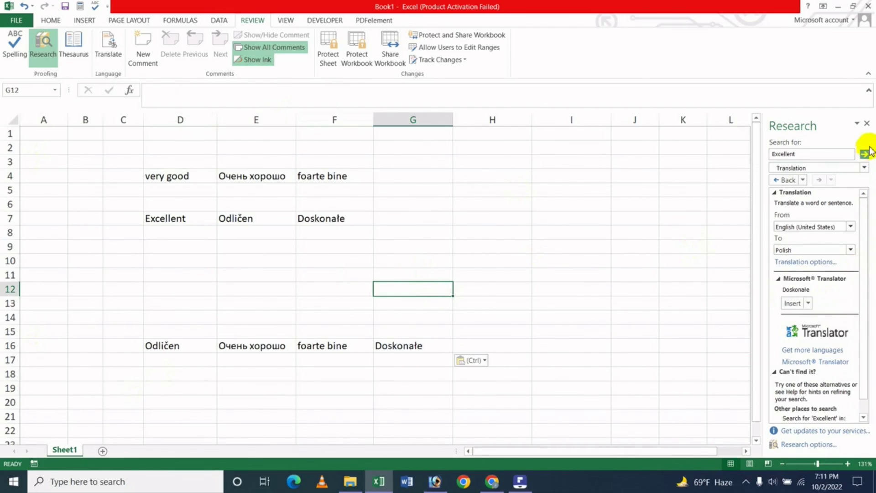
pyautogui.click(867, 123)
pyautogui.click(252, 302)
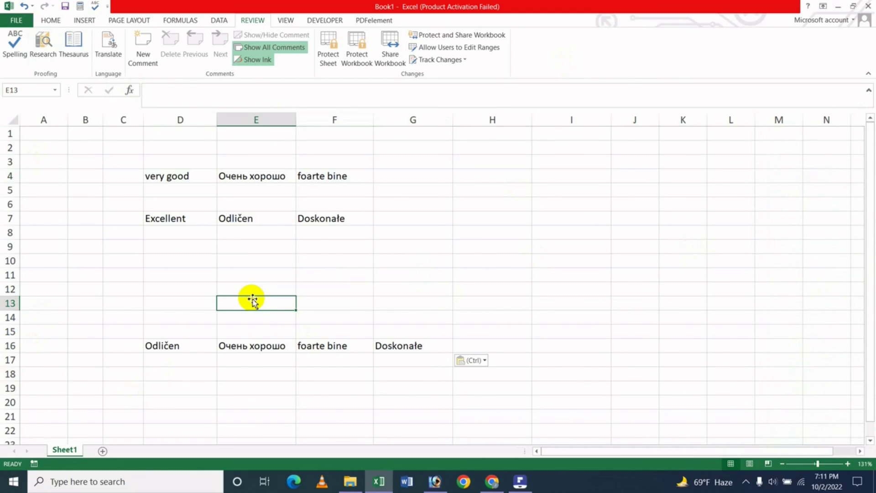
# Step: Switch to Chrome to show the JK Update Technology channel's YouTube videos page
pyautogui.click(492, 482)
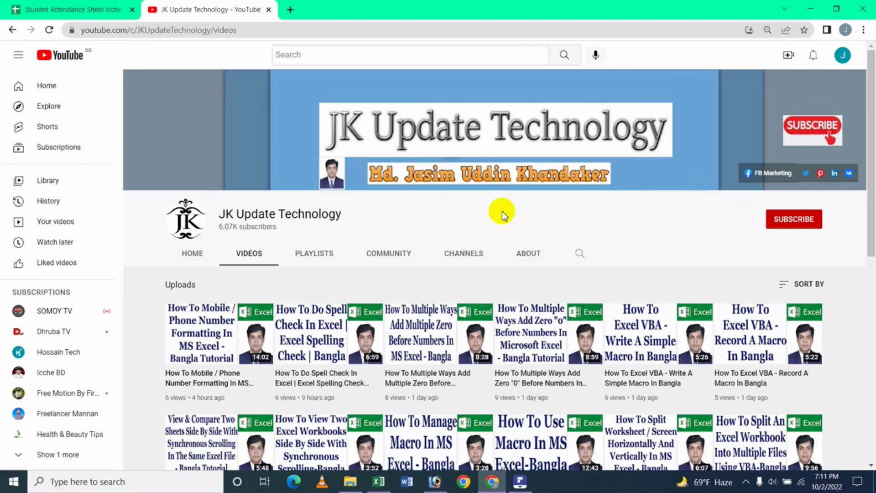